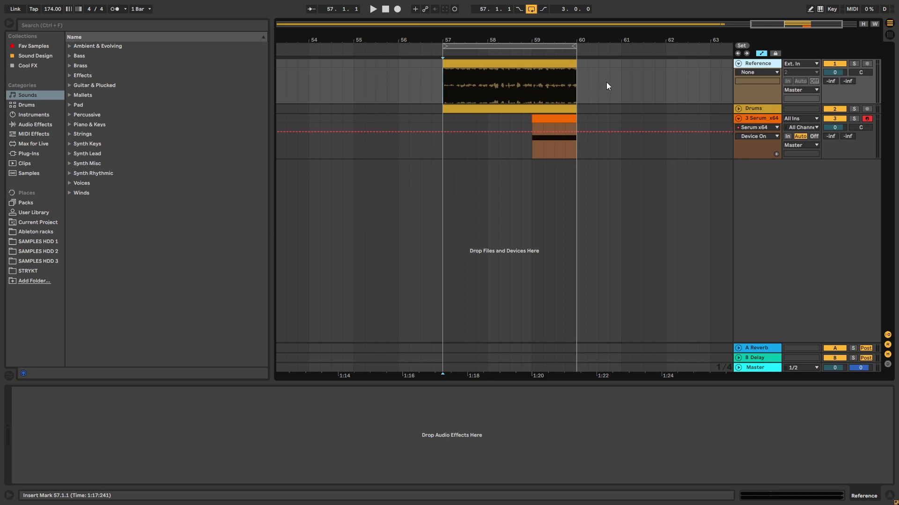
# - Solo the Reference track and play its loop, then stop and solo the Serum track instead
pyautogui.click(854, 63)
pyautogui.press('space')
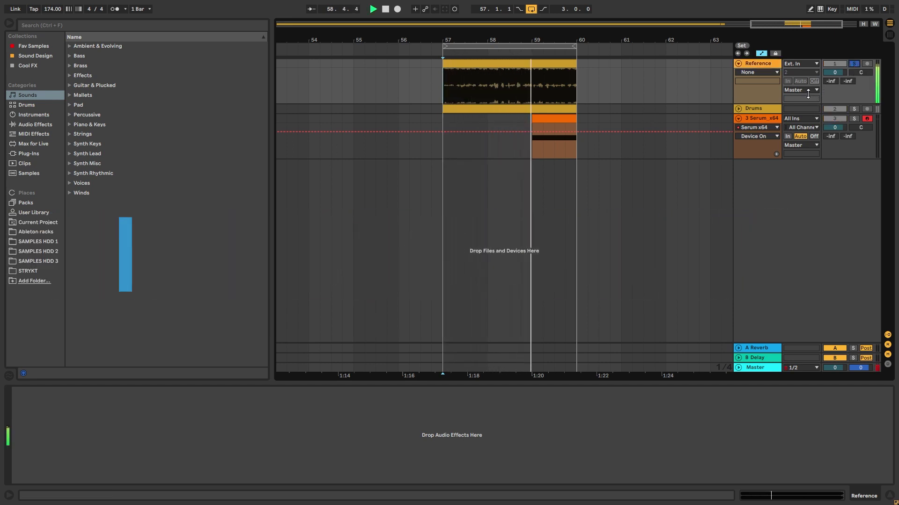
pyautogui.press('space')
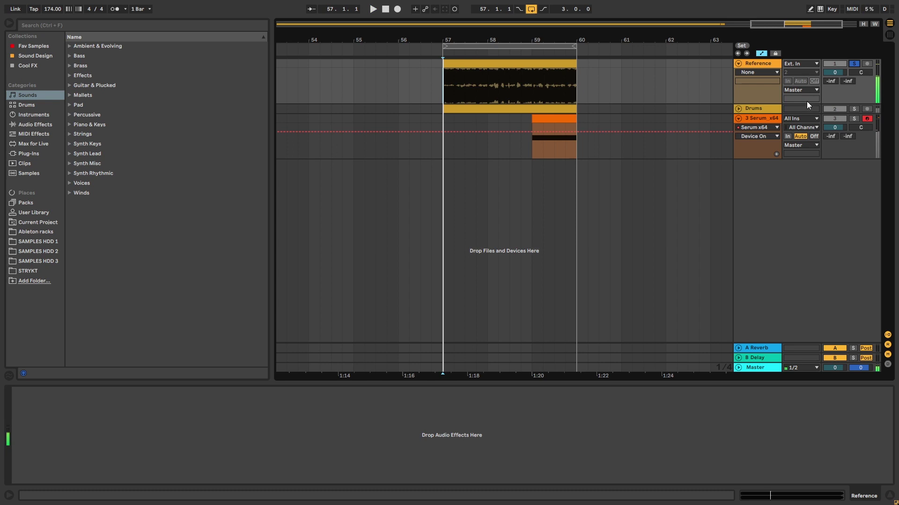
pyautogui.click(854, 118)
# - Play the soloed Serum bass, then take the Serum track out of solo
pyautogui.click(778, 118)
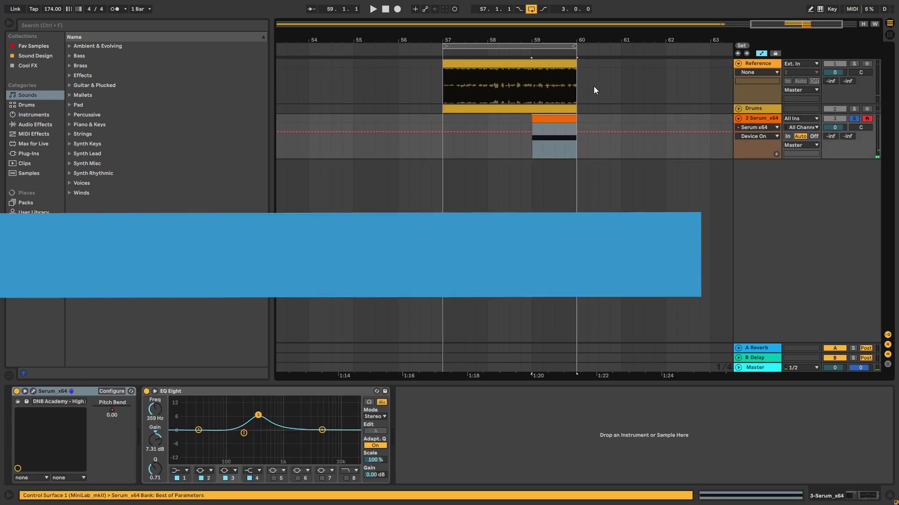
pyautogui.press('space')
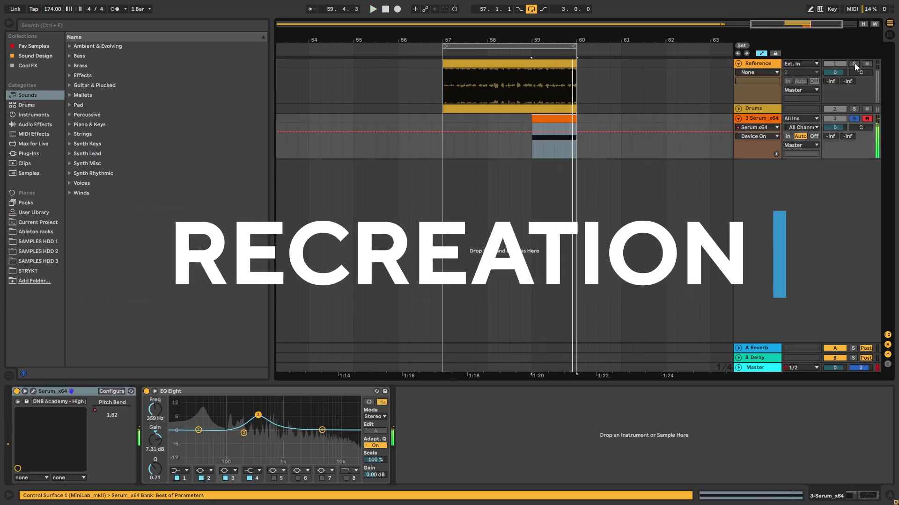
pyautogui.click(855, 118)
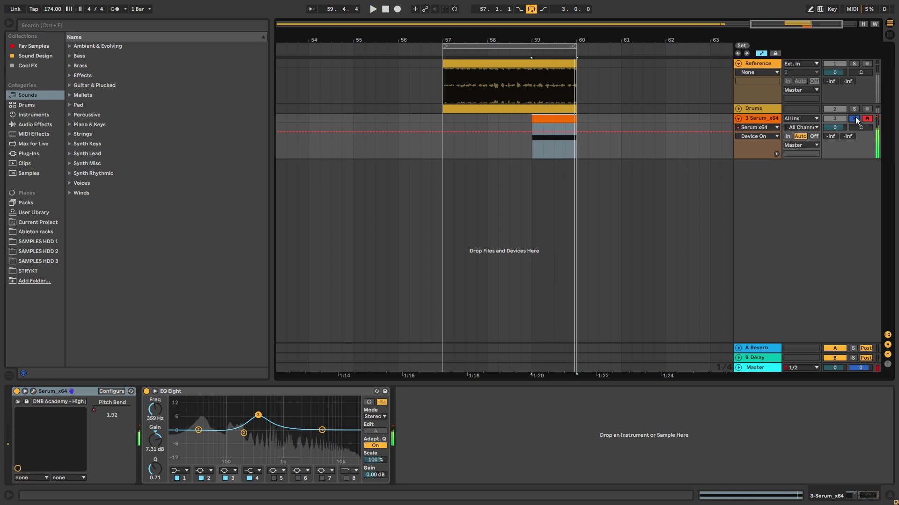
# - Deactivate the Reference track, unfold Drums and replay from bar 57
pyautogui.click(833, 66)
pyautogui.click(441, 119)
pyautogui.click(738, 109)
pyautogui.press('space')
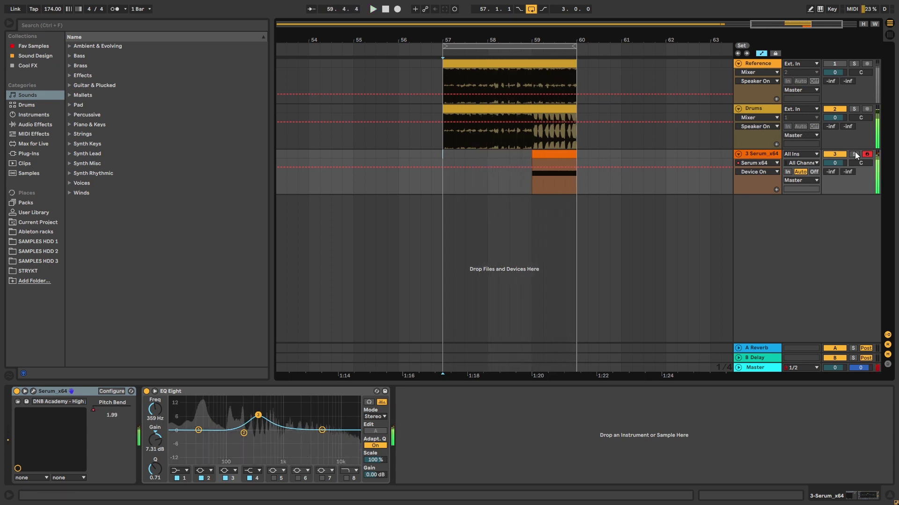
# - Stop playback and open Serum's editor showing the Init patch
pyautogui.press('space')
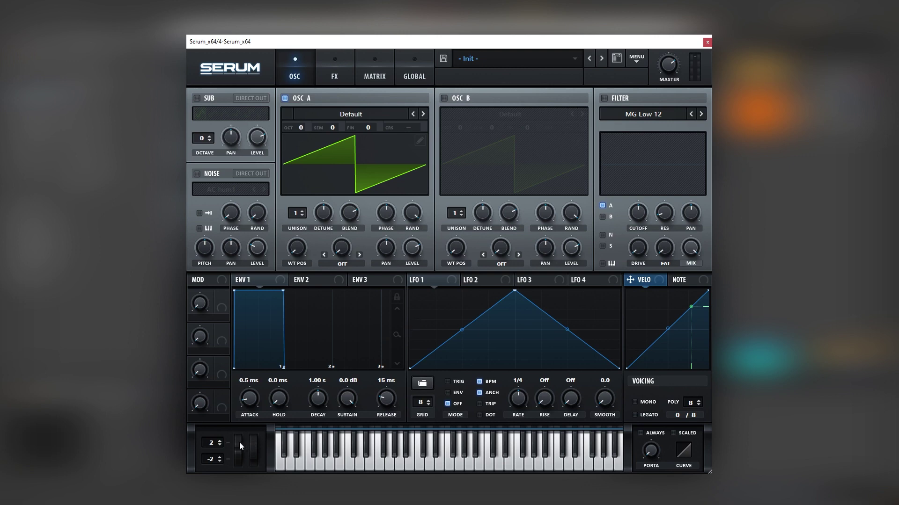
# - Bend the sounding note with the pitch-bend wheel
pyautogui.moveTo(240, 443)
pyautogui.mouseDown()
pyautogui.moveTo(237, 458)
pyautogui.moveTo(240, 453)
pyautogui.mouseUp()
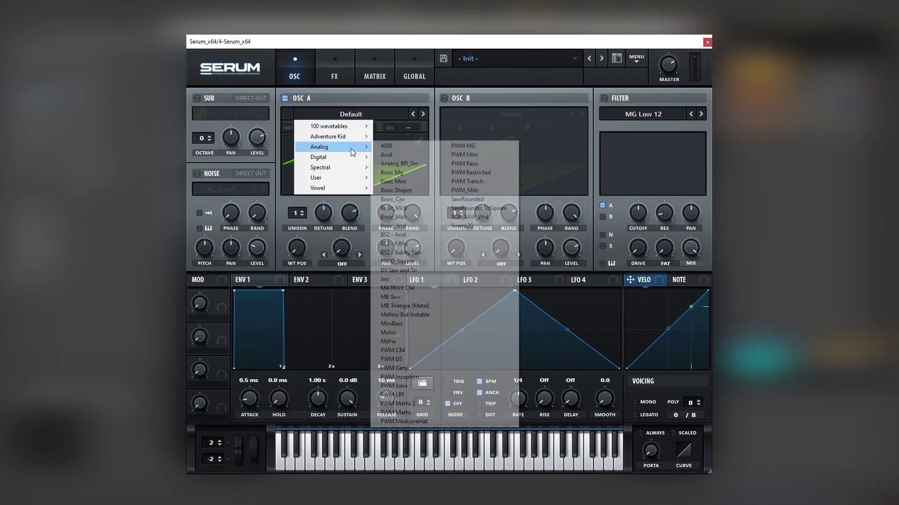
# - Give OSC A the Basic Shapes sine, enable SUB, NOISE and OSC B, with B's level at 55%
pyautogui.click(403, 194)
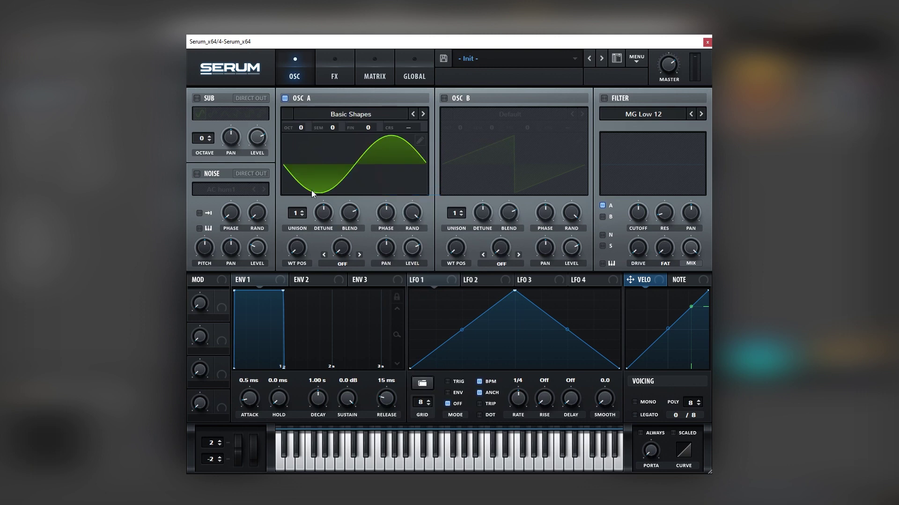
pyautogui.click(196, 99)
pyautogui.click(197, 174)
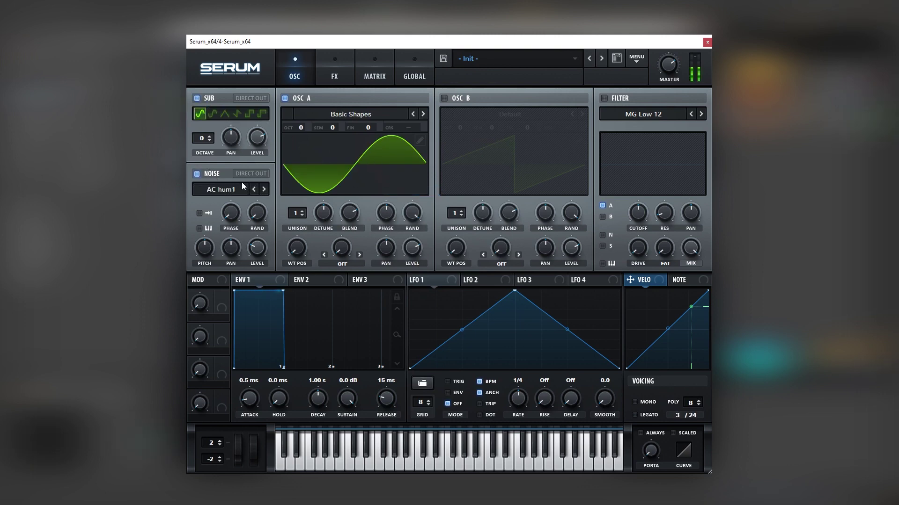
pyautogui.click(444, 98)
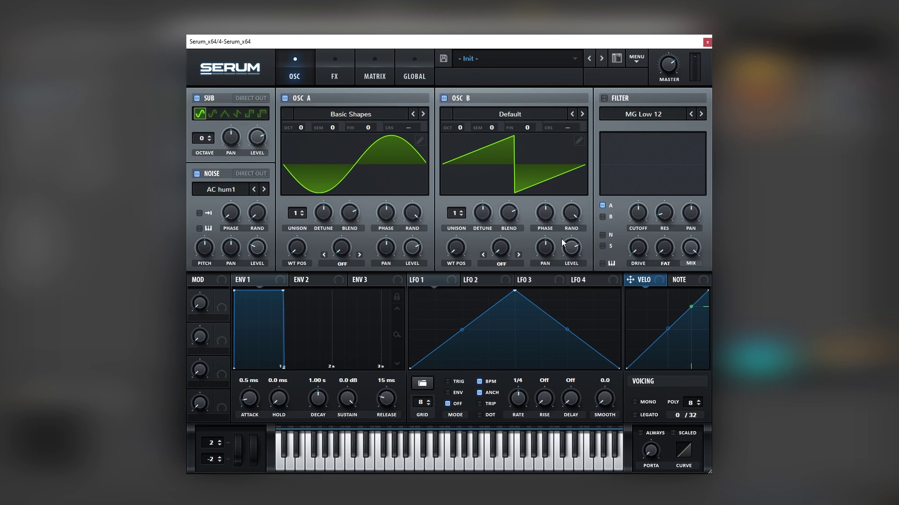
pyautogui.moveTo(563, 248); pyautogui.dragTo(561, 261)
# - Set OSC A's warp to FM (from B) at 45% and raise OSC B to +4 octaves
pyautogui.click(354, 263)
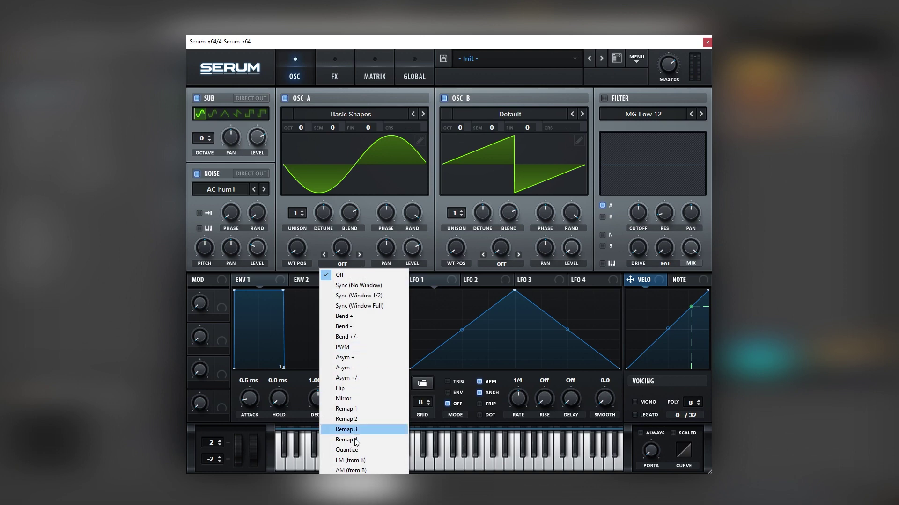
pyautogui.click(350, 460)
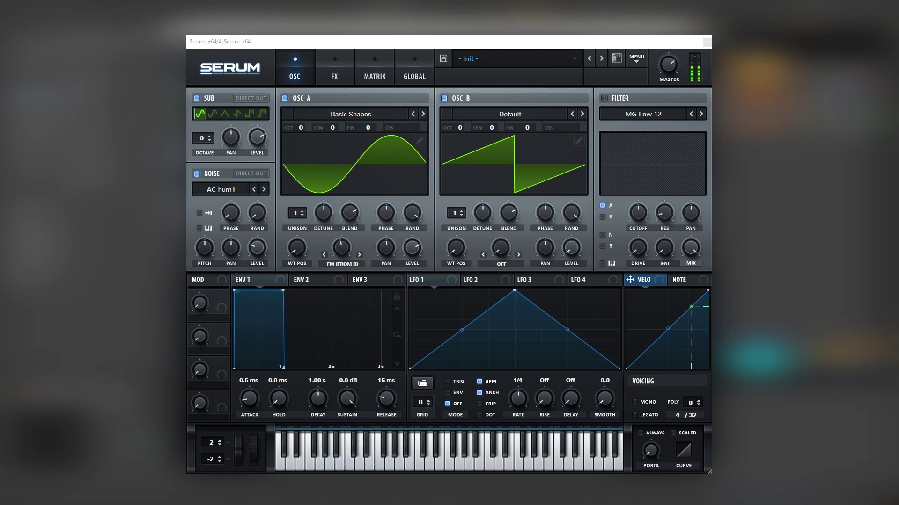
pyautogui.moveTo(337, 252)
pyautogui.moveTo(460, 126); pyautogui.dragTo(464, 107)
pyautogui.moveTo(470, 73); pyautogui.dragTo(479, 53)
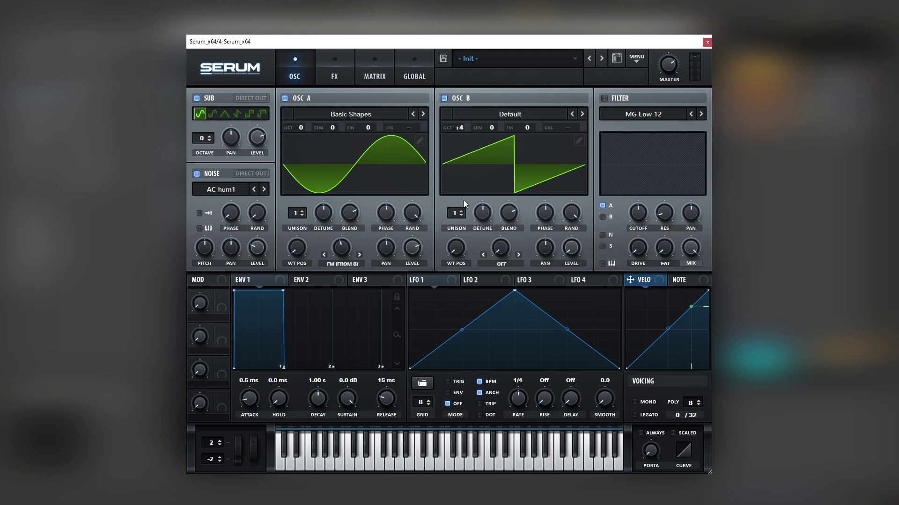
# - Route LFO 1 to OSC A and sub levels, curve its segments, and free-run it at 4.3 Hz
pyautogui.moveTo(433, 275); pyautogui.dragTo(416, 206)
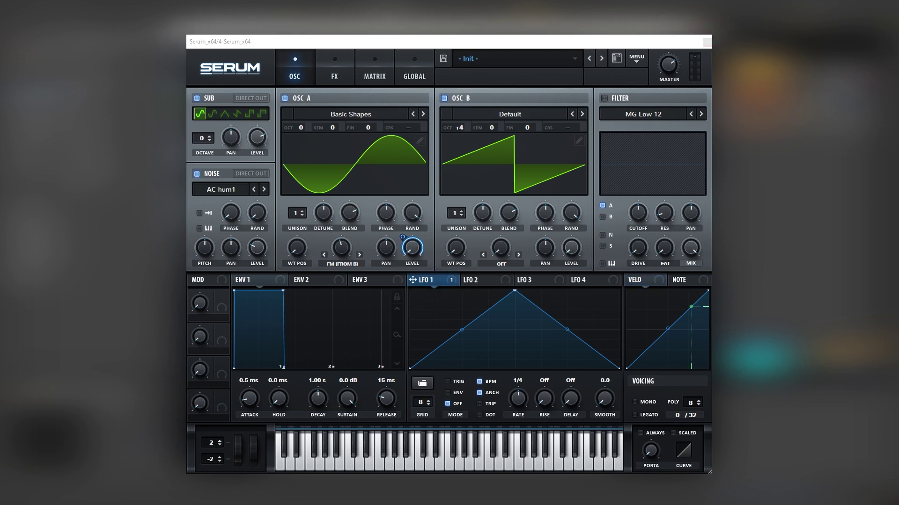
pyautogui.moveTo(406, 245)
pyautogui.moveTo(461, 330); pyautogui.dragTo(461, 299)
pyautogui.moveTo(567, 329); pyautogui.dragTo(565, 338)
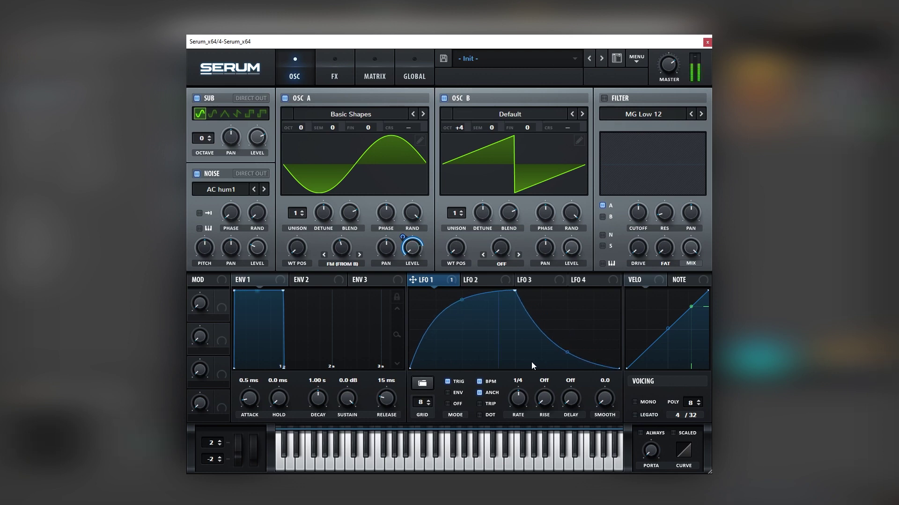
pyautogui.click(478, 381)
pyautogui.moveTo(512, 403); pyautogui.dragTo(514, 401)
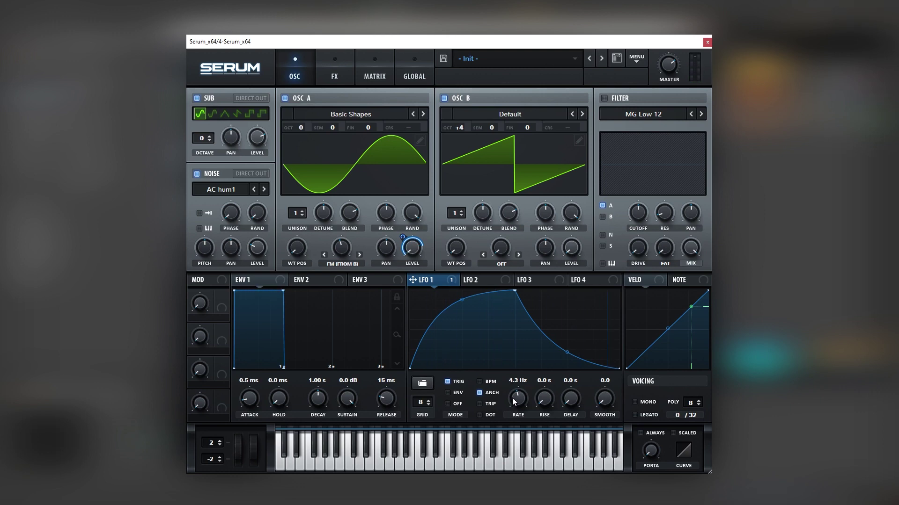
pyautogui.moveTo(299, 253); pyautogui.dragTo(260, 148)
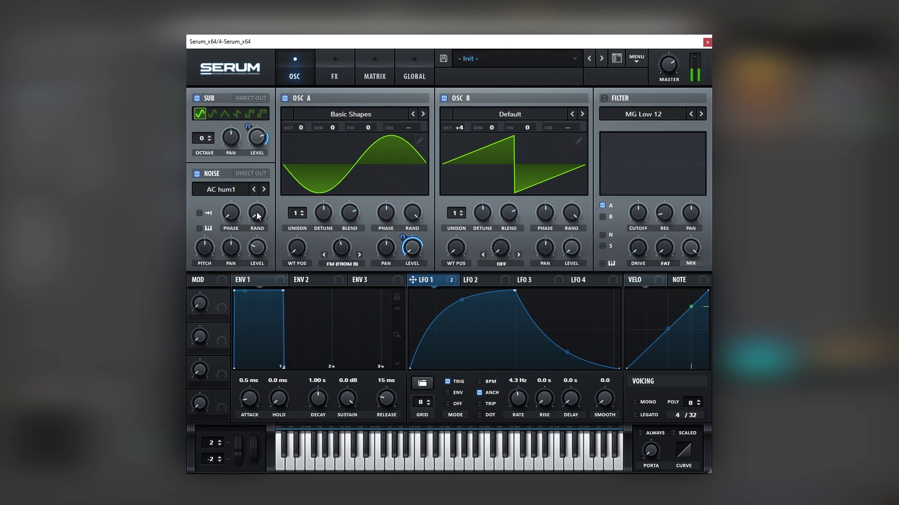
pyautogui.moveTo(254, 255)
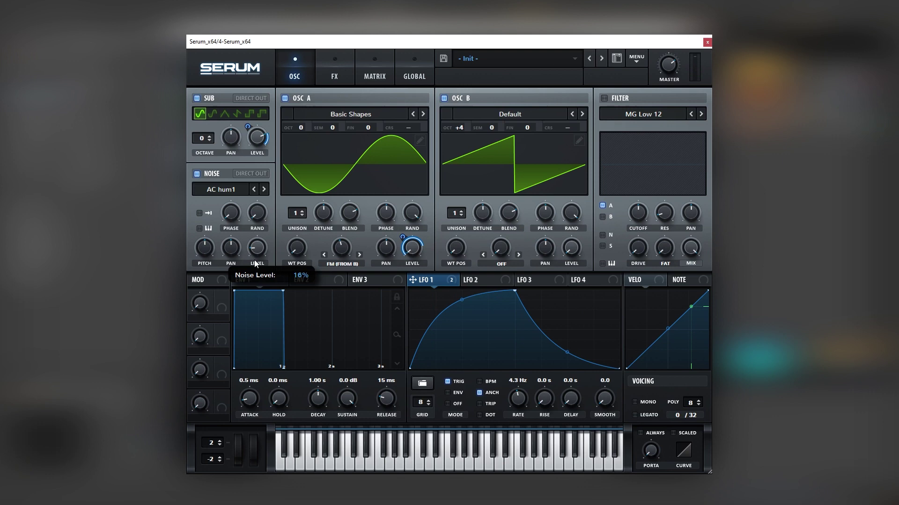
# - Enable the Distortion effect and raise its tube drive to about 96%
pyautogui.click(333, 75)
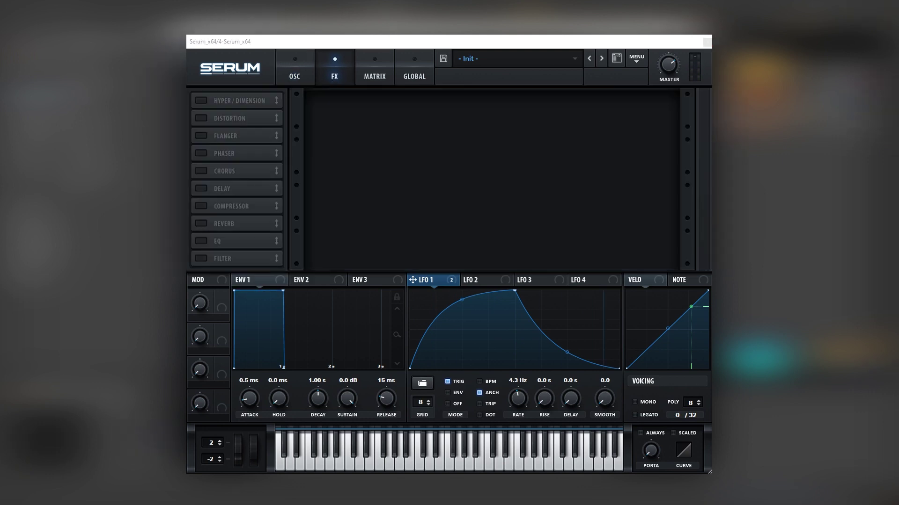
pyautogui.click(201, 119)
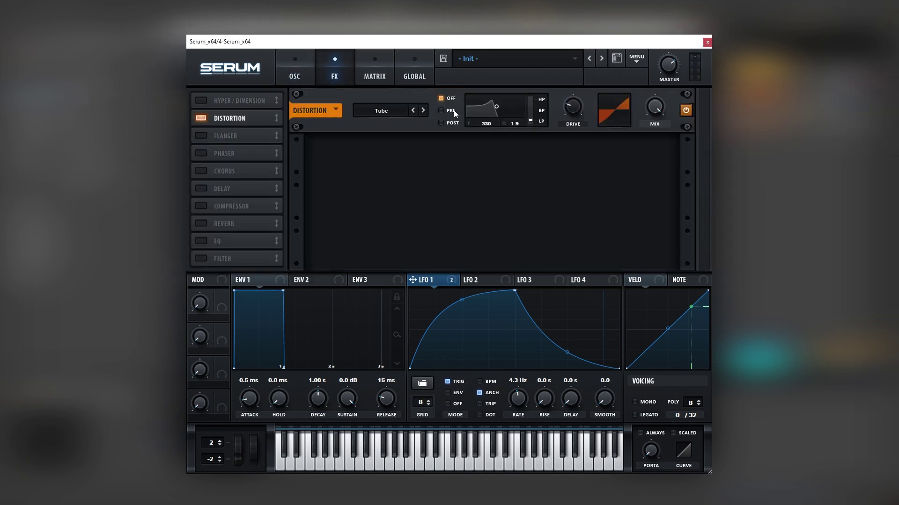
pyautogui.moveTo(573, 107); pyautogui.dragTo(596, 64)
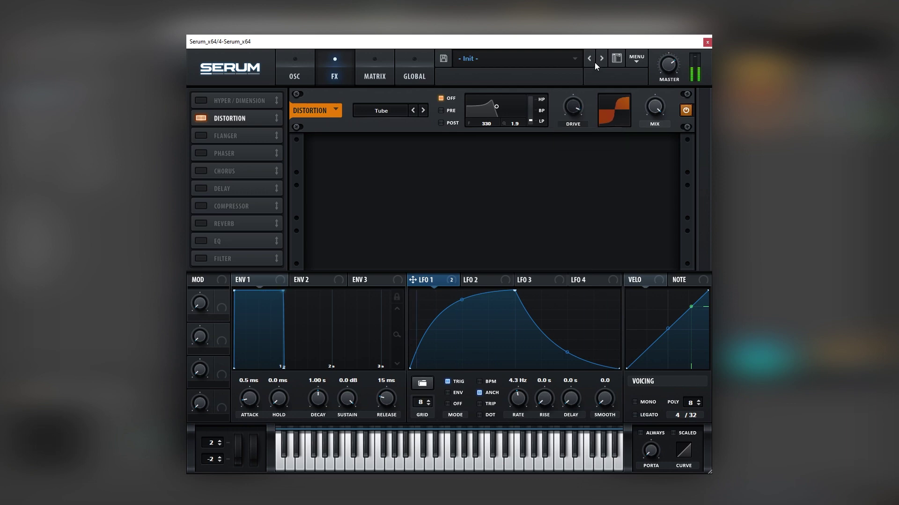
pyautogui.moveTo(570, 111)
# - Set OSC A and OSC B to 16 unison voices and narrow B's detune to 0.08
pyautogui.click(295, 70)
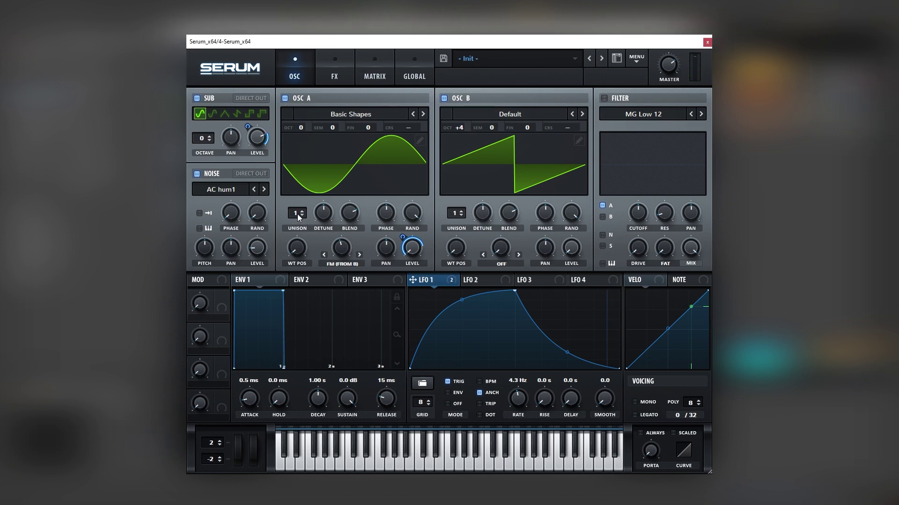
pyautogui.moveTo(297, 214); pyautogui.dragTo(352, 58)
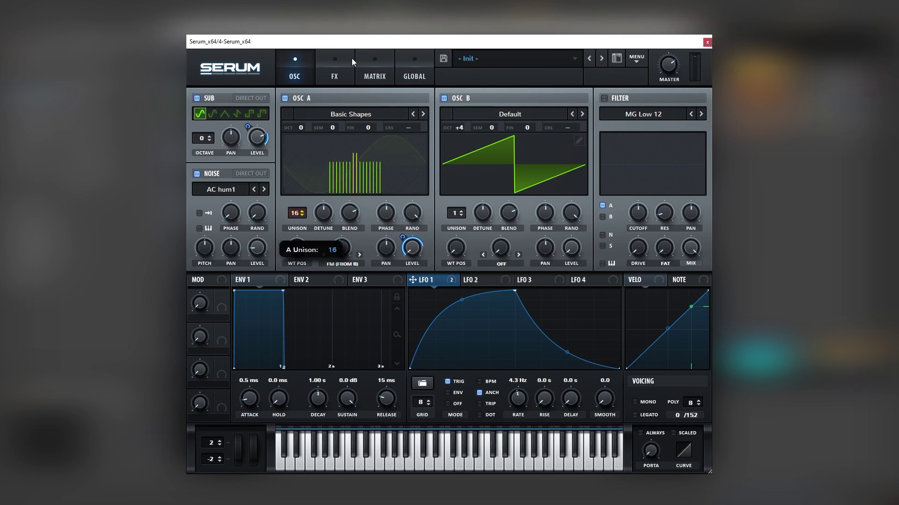
pyautogui.moveTo(457, 215); pyautogui.dragTo(535, 48)
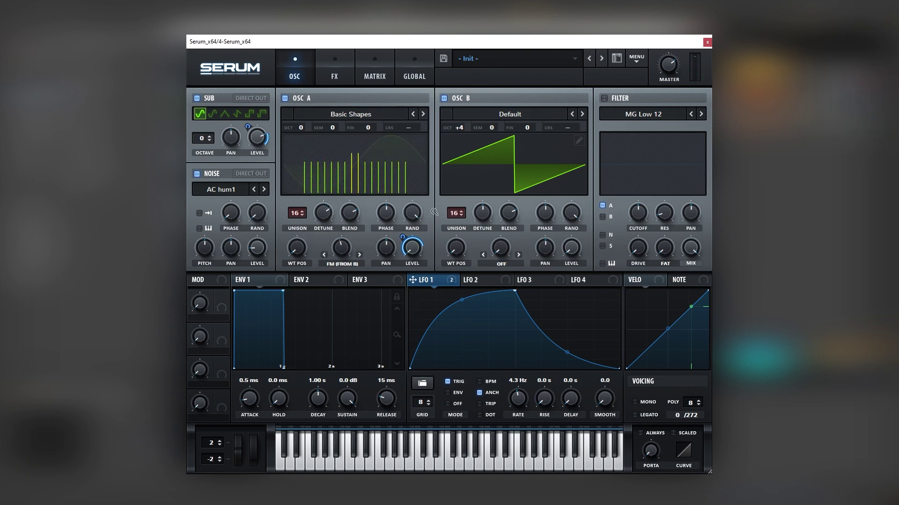
pyautogui.moveTo(483, 213)
pyautogui.moveTo(482, 213); pyautogui.dragTo(477, 236)
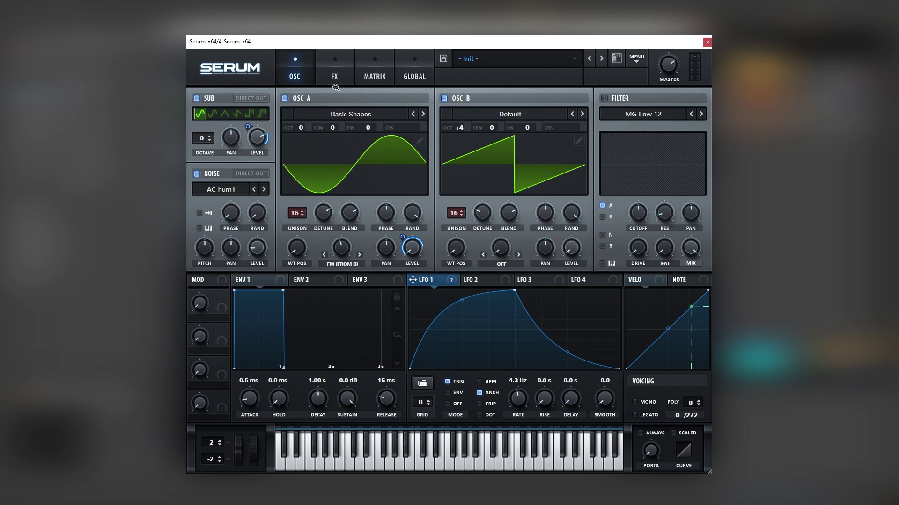
# - Enable Chorus with its filter set to HPF and mix lowered to 36%
pyautogui.click(335, 76)
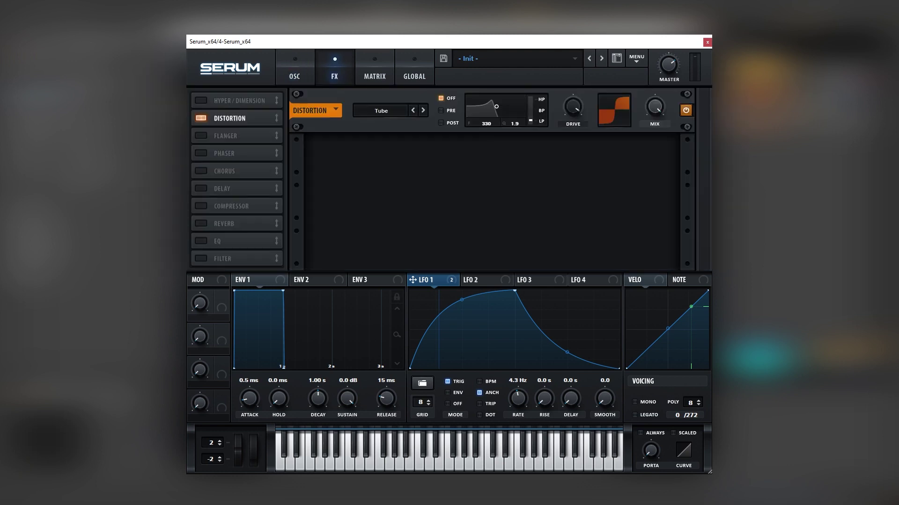
pyautogui.click(210, 172)
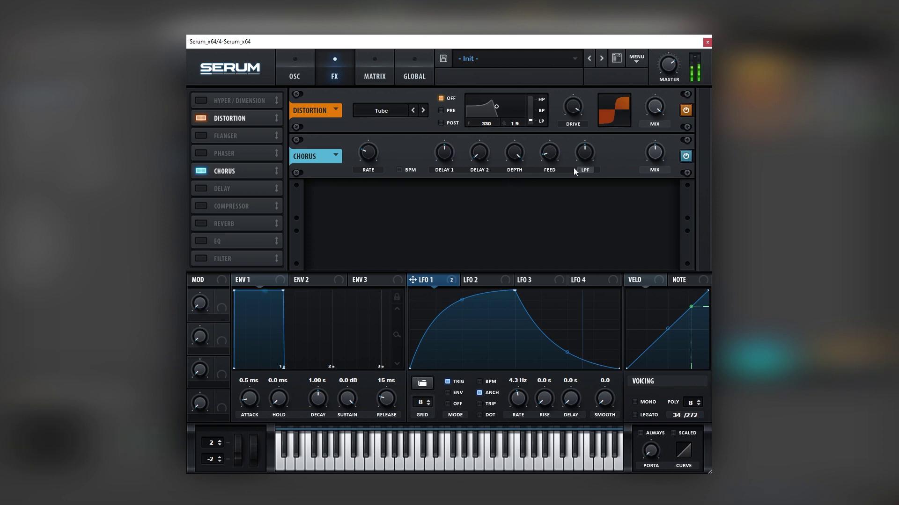
pyautogui.click(590, 170)
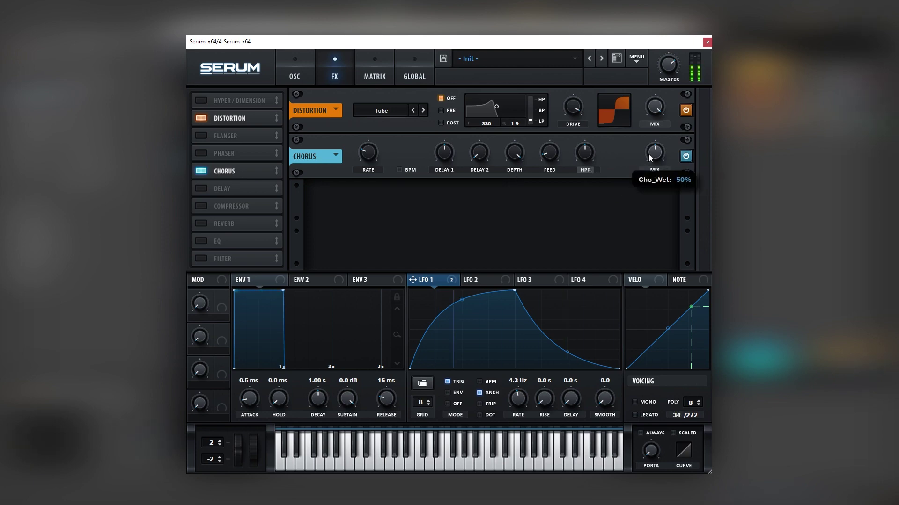
pyautogui.moveTo(647, 154); pyautogui.dragTo(644, 169)
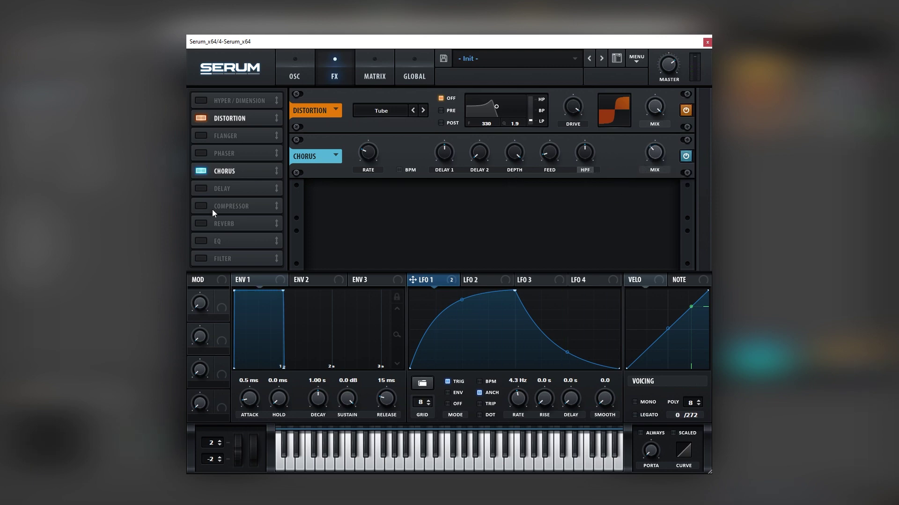
# - Enable the Compressor with 11.5 dB gain and release lengthened to 604.9 ms
pyautogui.click(199, 207)
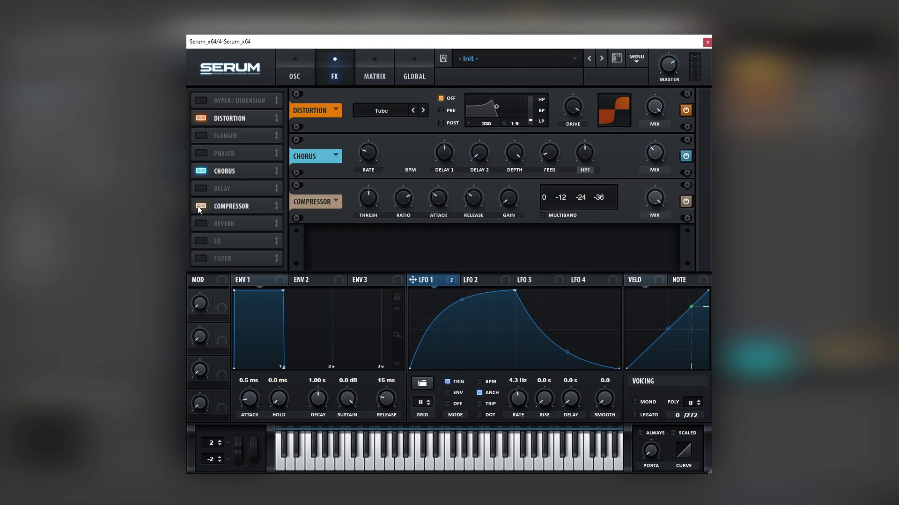
pyautogui.moveTo(509, 201); pyautogui.dragTo(524, 179)
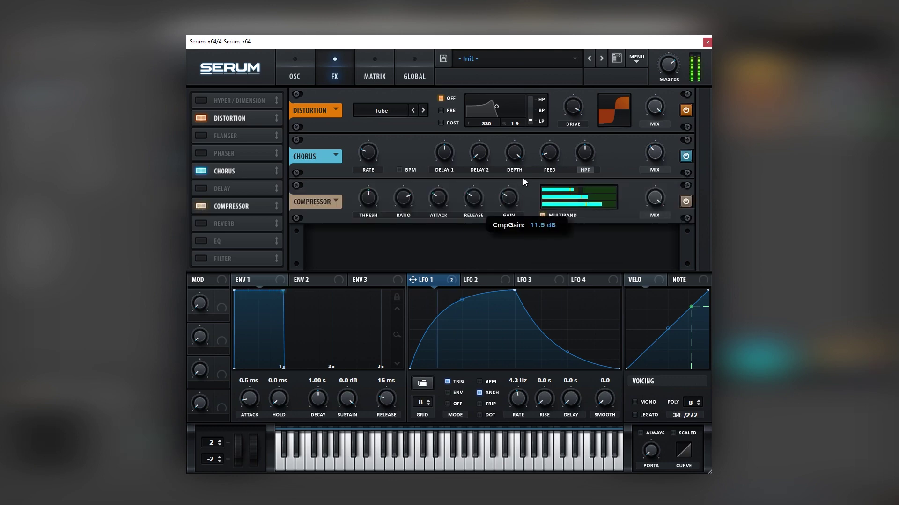
pyautogui.moveTo(474, 198); pyautogui.dragTo(496, 164)
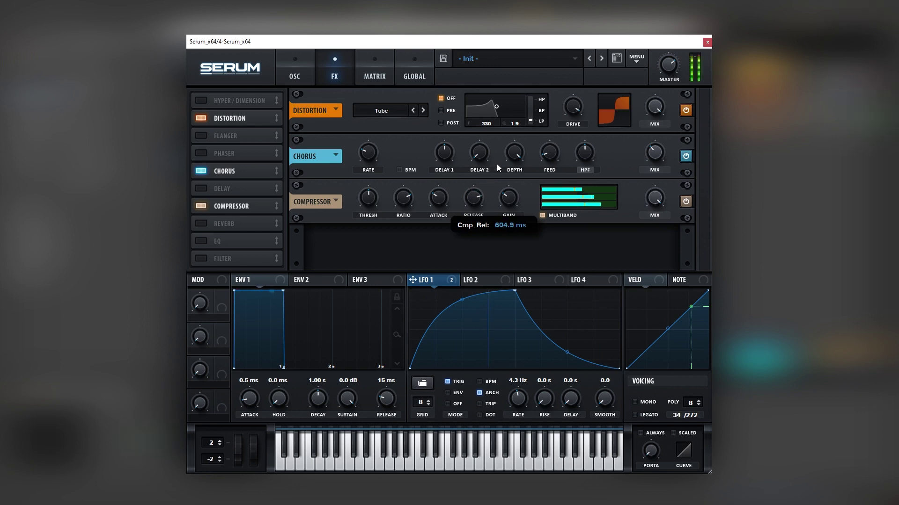
# - Enable EQ and make its left band a wide peak at 443 Hz, 16.4 dB gain, Q 51%
pyautogui.click(202, 240)
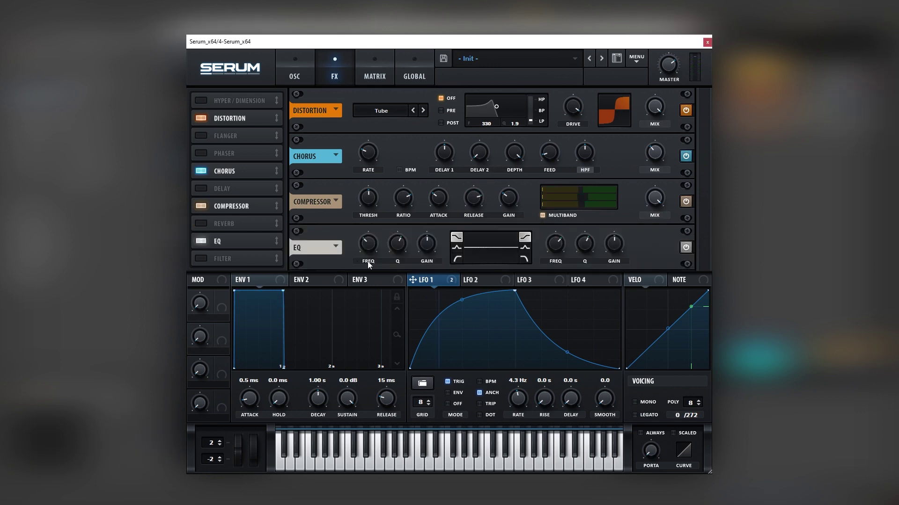
pyautogui.click(456, 247)
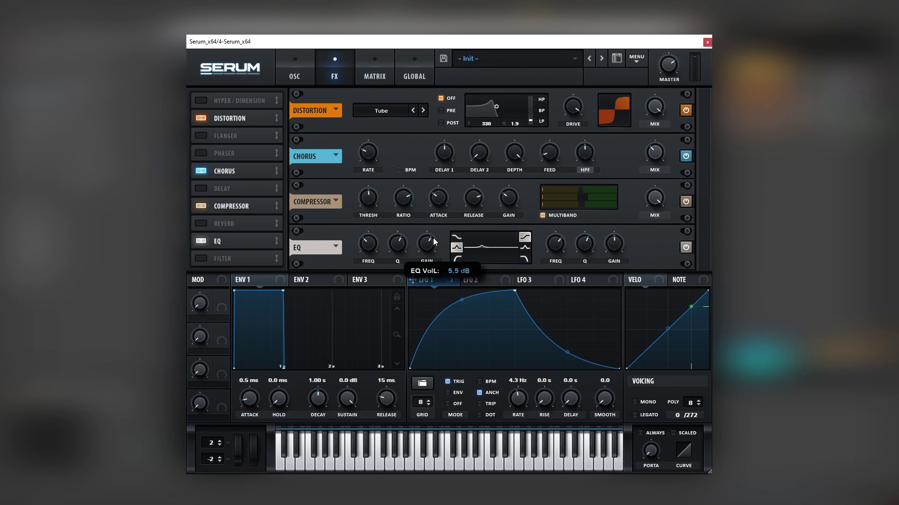
pyautogui.moveTo(433, 242); pyautogui.dragTo(441, 223)
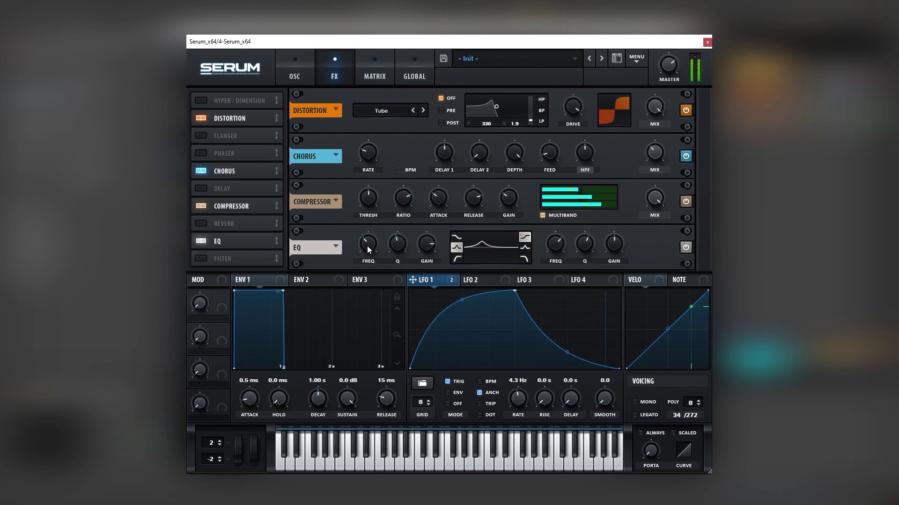
pyautogui.moveTo(377, 231)
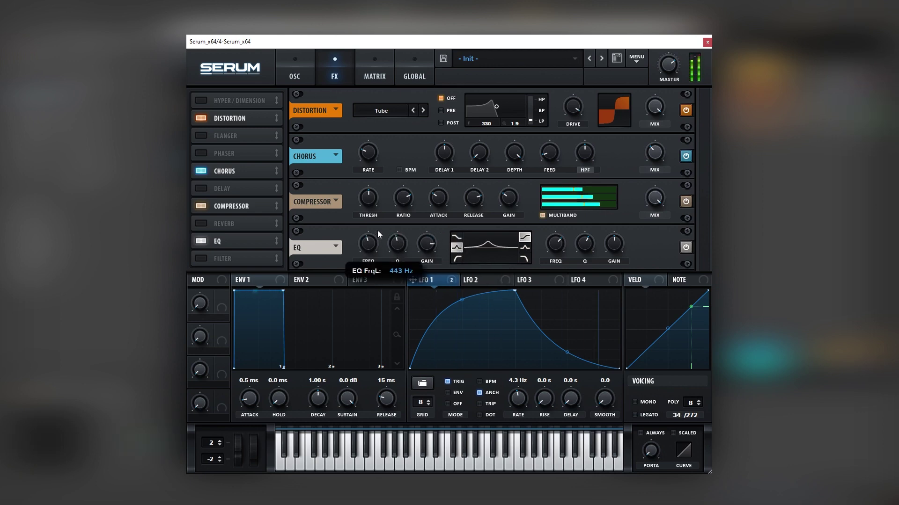
pyautogui.moveTo(425, 245)
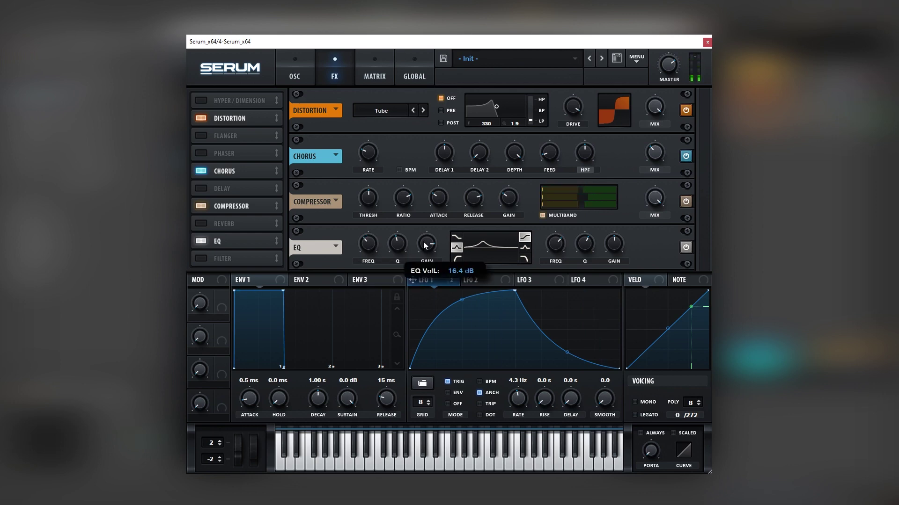
pyautogui.moveTo(424, 244); pyautogui.dragTo(398, 249)
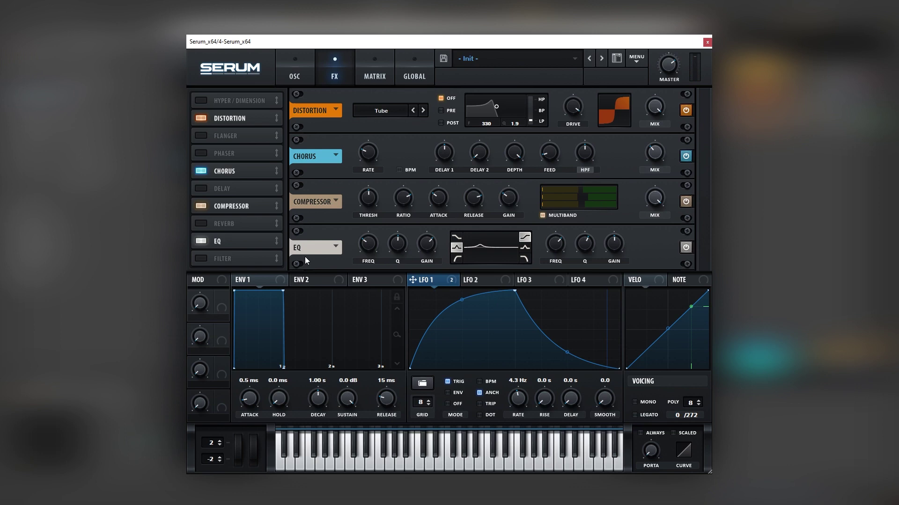
# - Enable the Hall reverb after the EQ, lower its mix to 26% and shorten its decay
pyautogui.click(202, 223)
pyautogui.moveTo(203, 222); pyautogui.dragTo(212, 248)
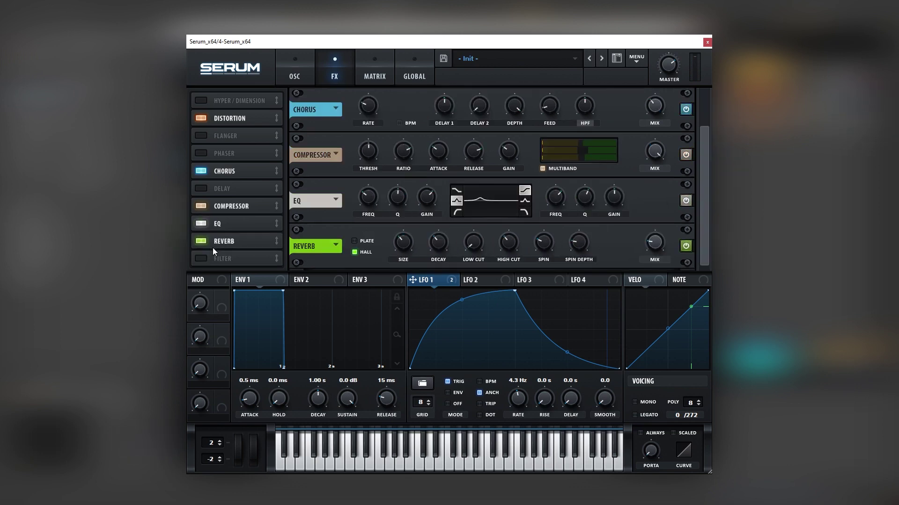
pyautogui.moveTo(654, 243)
pyautogui.moveTo(648, 241); pyautogui.dragTo(655, 251)
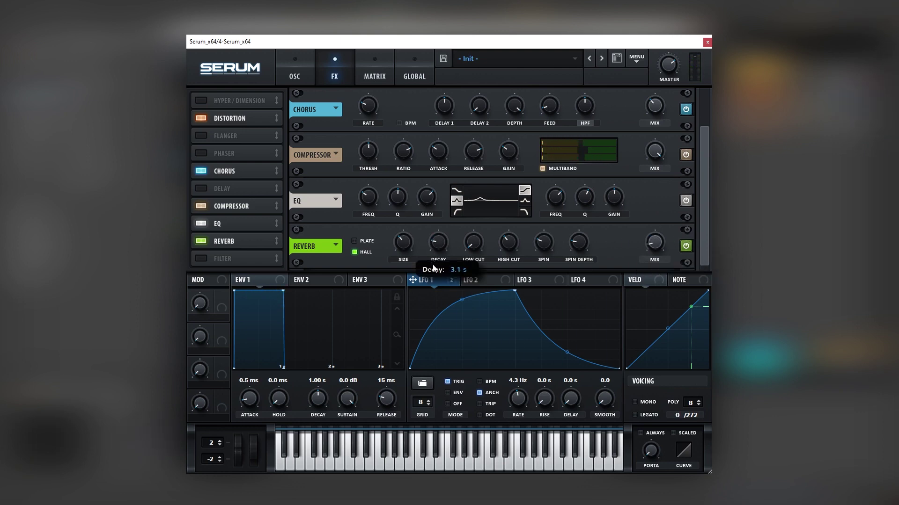
pyautogui.scroll(-3, 433, 268)
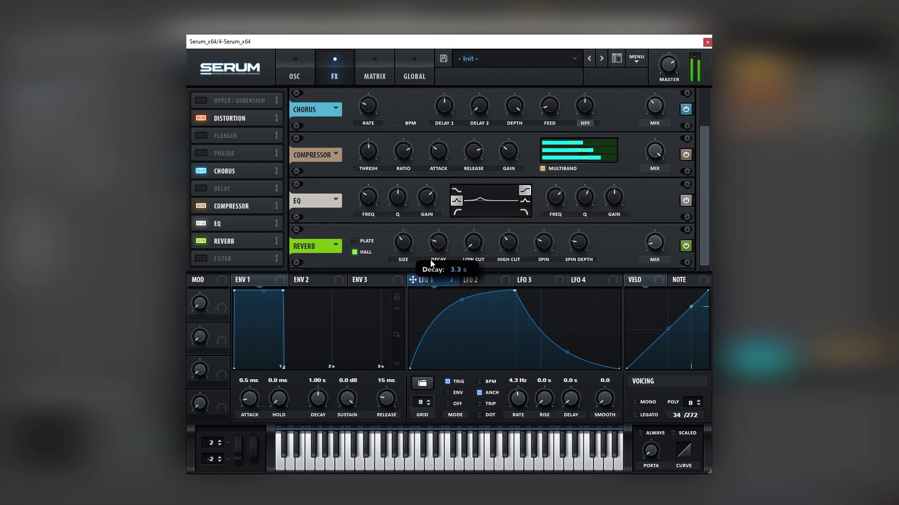
pyautogui.click(294, 78)
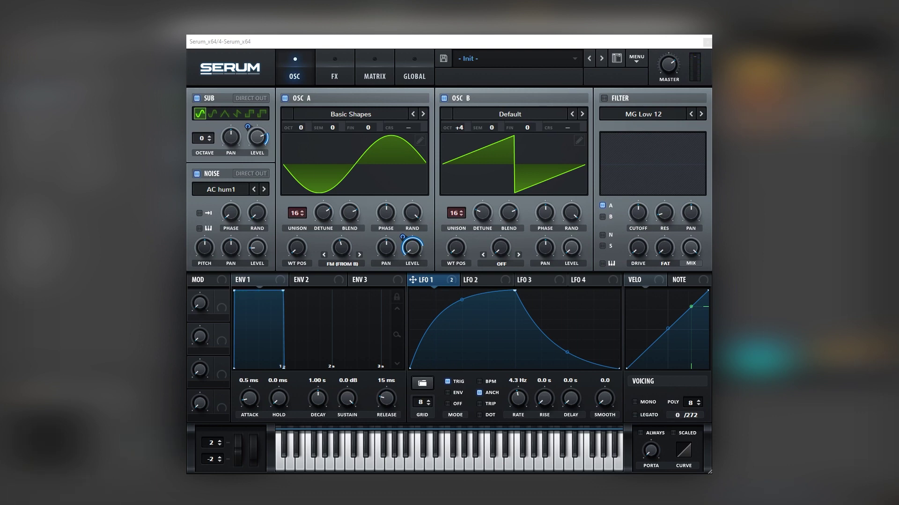
# - Drop oscillator B to +3 octaves and reset both oscillators' unison to 1 voice
pyautogui.click(351, 249)
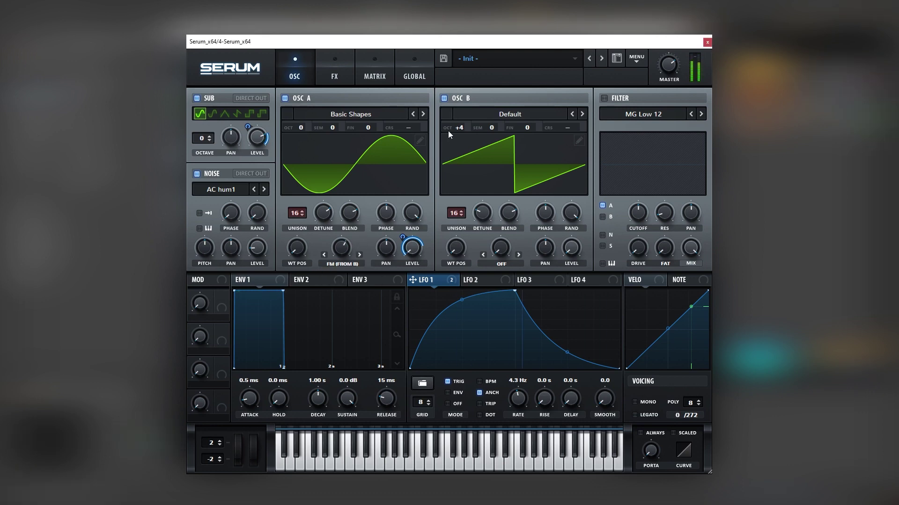
pyautogui.moveTo(448, 131); pyautogui.dragTo(456, 136)
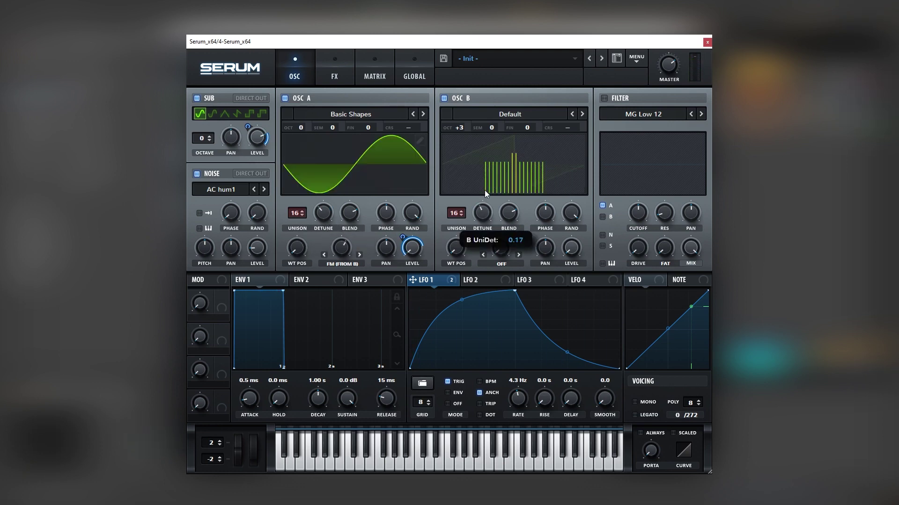
pyautogui.doubleClick(456, 213)
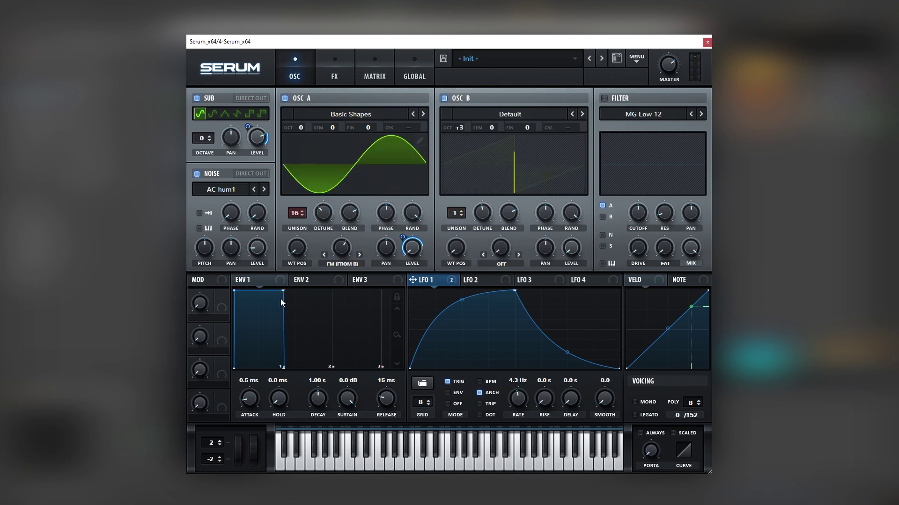
pyautogui.doubleClick(299, 213)
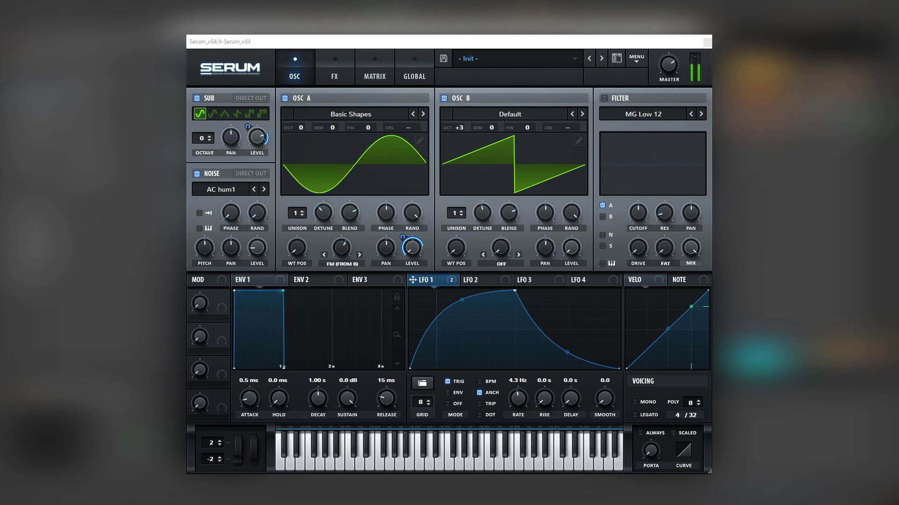
# - Turn on the FX filter, move it to the top of the chain, and set its type to Reverb
pyautogui.click(335, 70)
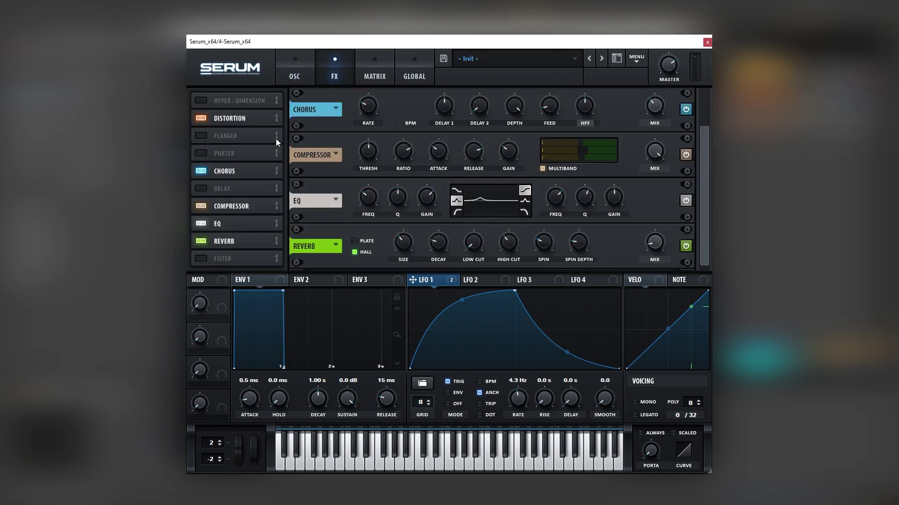
pyautogui.click(201, 258)
pyautogui.moveTo(201, 258); pyautogui.dragTo(260, 90)
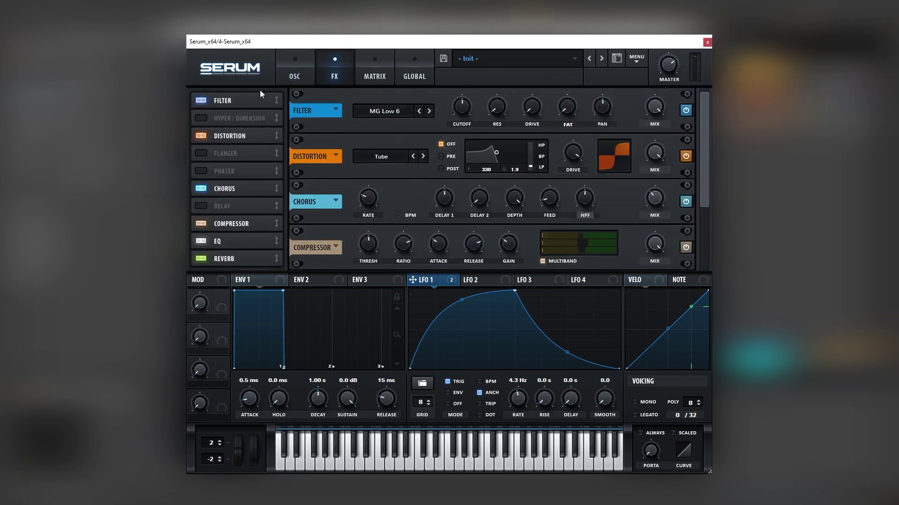
pyautogui.click(369, 111)
pyautogui.moveTo(396, 155)
pyautogui.click(452, 274)
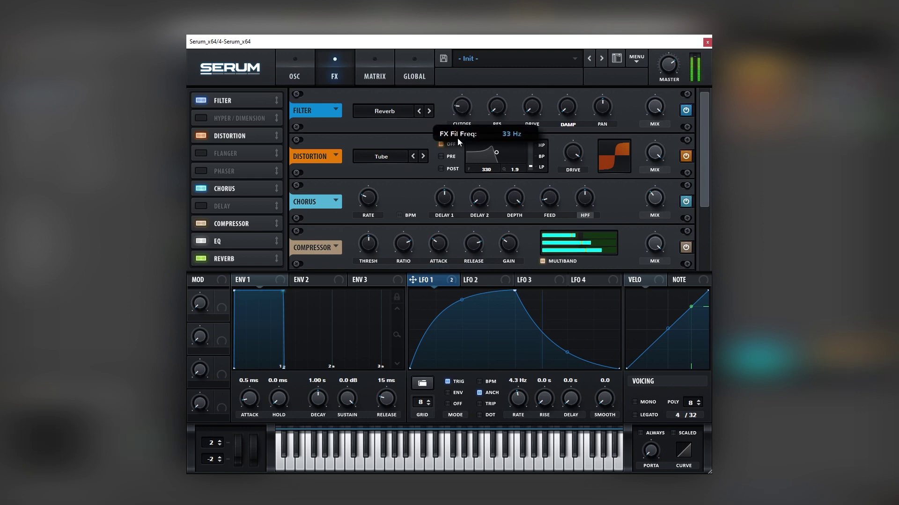
# - Raise the reverb filter's drive to about halfway and its cutoff to about 672 Hz
pyautogui.moveTo(530, 112); pyautogui.dragTo(529, 89)
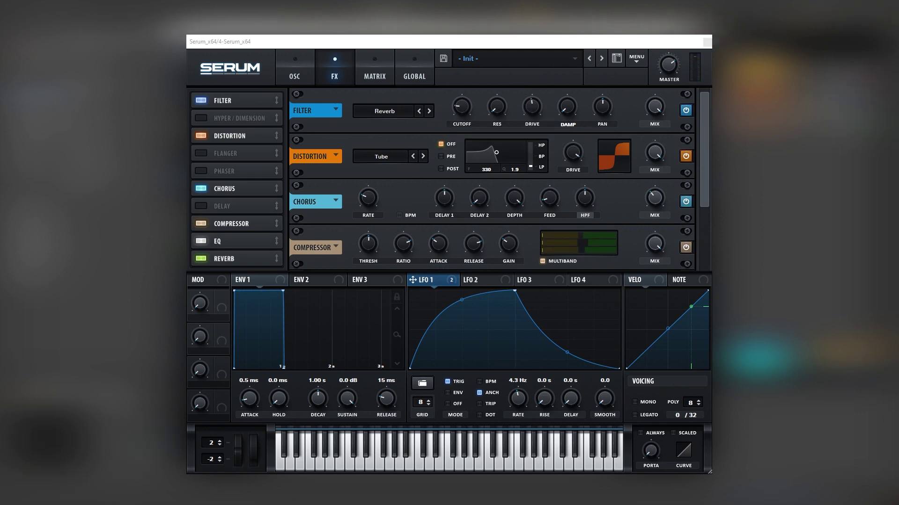
pyautogui.moveTo(469, 108)
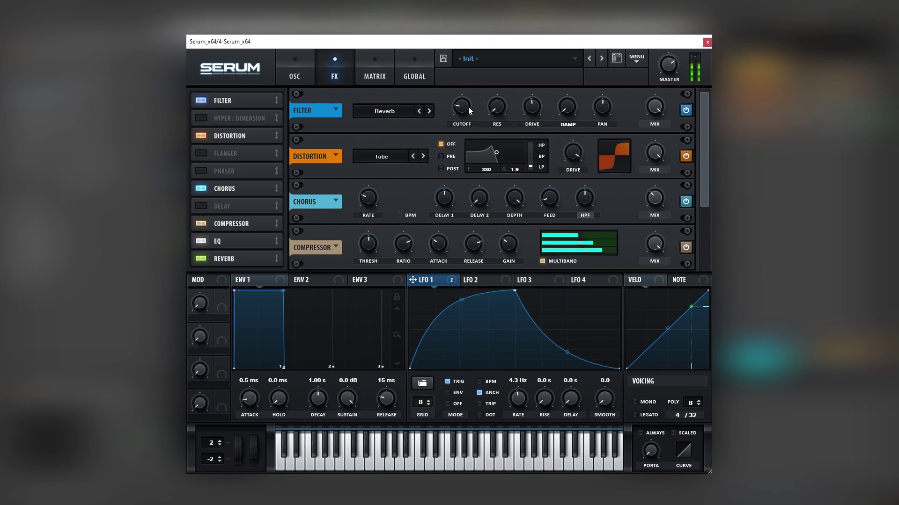
pyautogui.moveTo(469, 108); pyautogui.dragTo(481, 77)
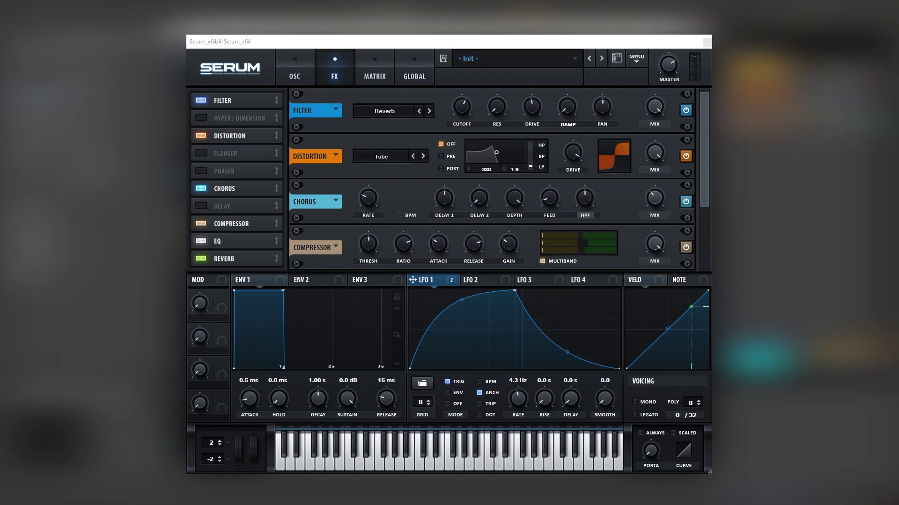
# - Load the Monster 8 [SL] wavetable into oscillator A and raise oscillator B back to +4 octaves
pyautogui.click(294, 75)
pyautogui.click(353, 114)
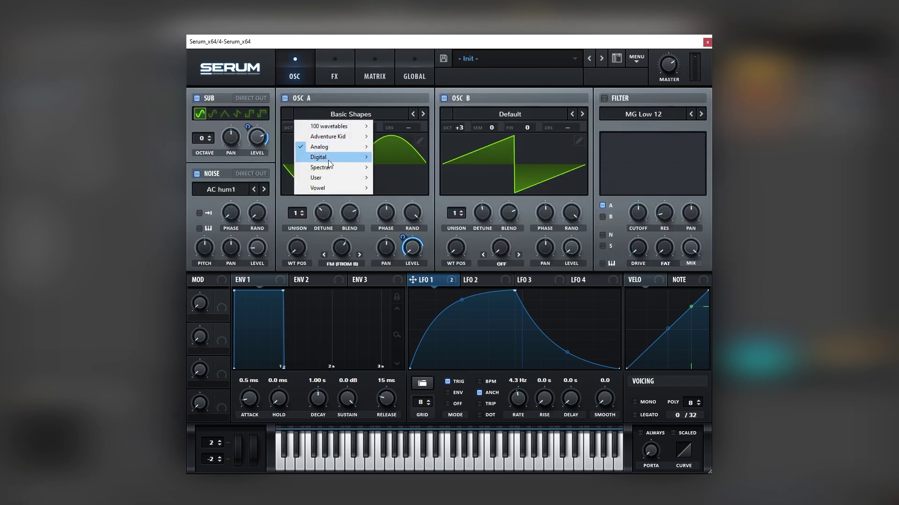
pyautogui.moveTo(333, 169)
pyautogui.click(397, 301)
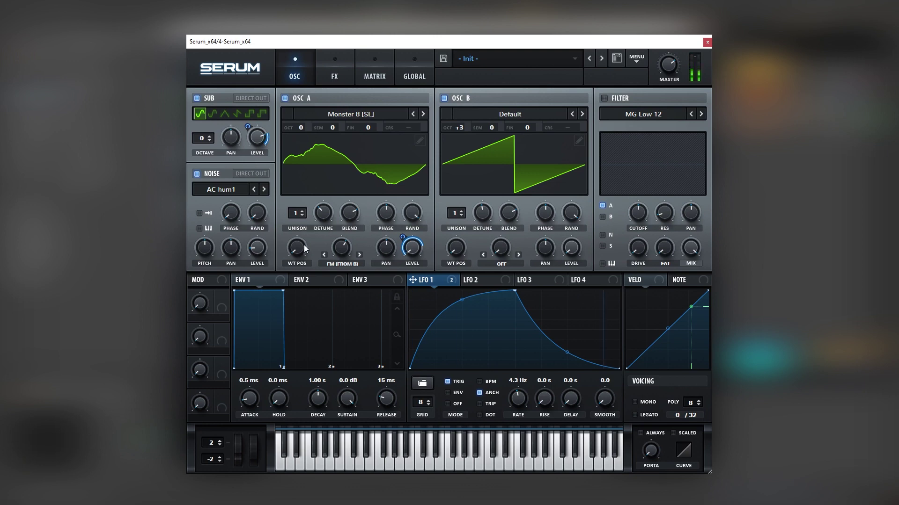
pyautogui.moveTo(458, 134); pyautogui.dragTo(465, 103)
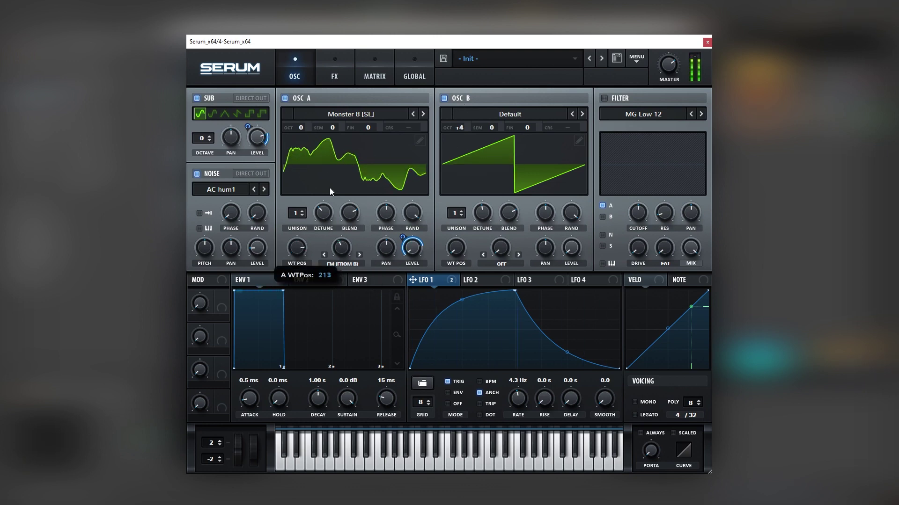
# - Lower the reverb filter's cutoff to about 27 Hz and its mix to 87%
pyautogui.click(334, 70)
pyautogui.moveTo(467, 104); pyautogui.dragTo(461, 136)
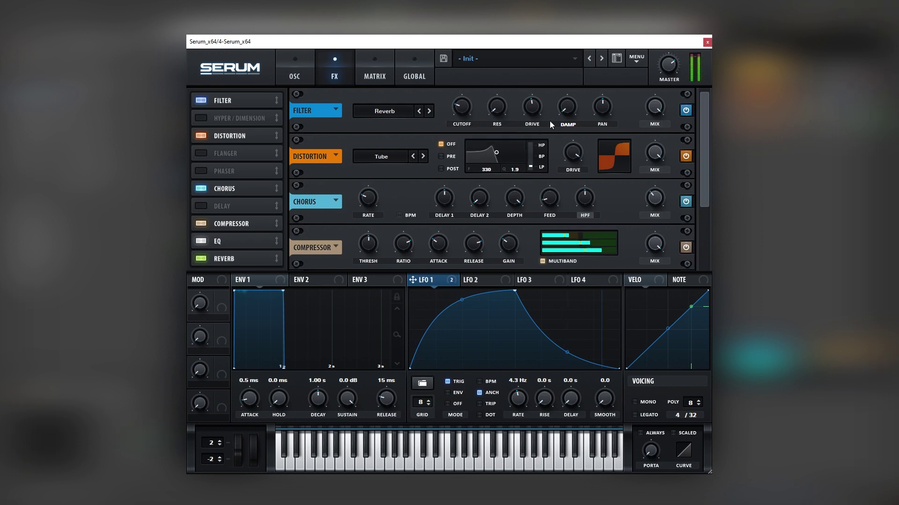
pyautogui.moveTo(648, 116); pyautogui.dragTo(648, 120)
pyautogui.moveTo(471, 113); pyautogui.dragTo(466, 116)
# - Move oscillator A's wavetable position to 155 and set the filter cutoff to about 113 Hz
pyautogui.click(310, 74)
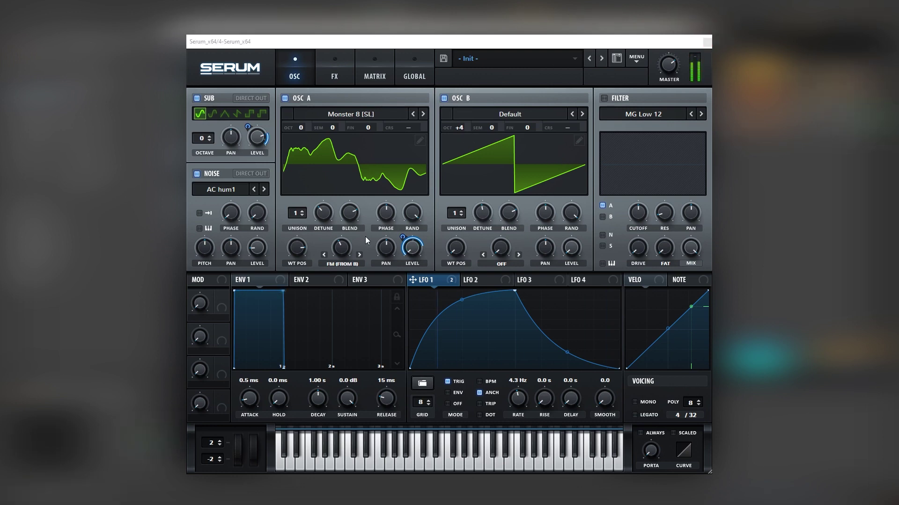
pyautogui.moveTo(296, 248); pyautogui.dragTo(276, 311)
pyautogui.click(333, 82)
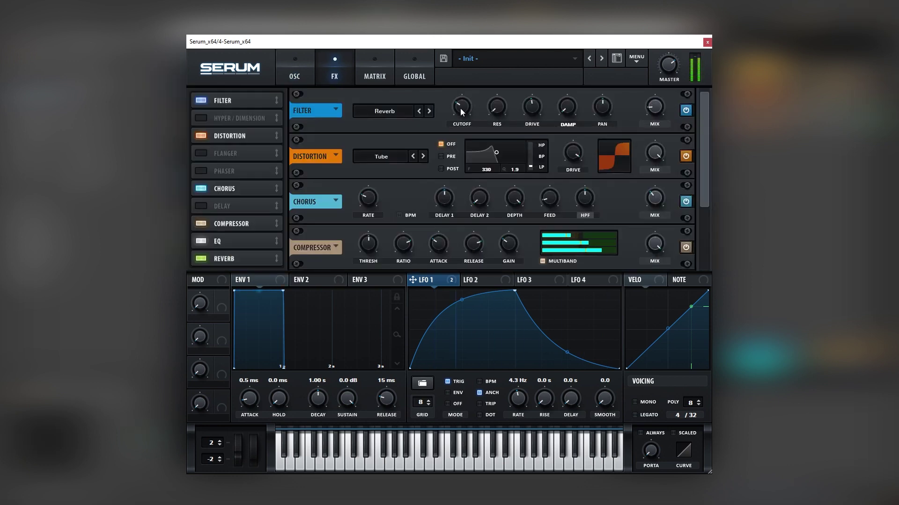
pyautogui.moveTo(461, 106); pyautogui.dragTo(503, 89)
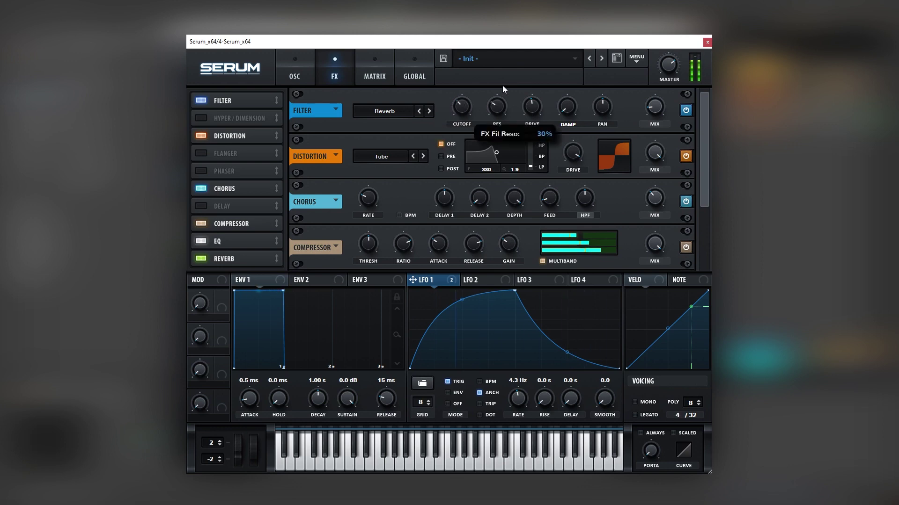
pyautogui.click(299, 77)
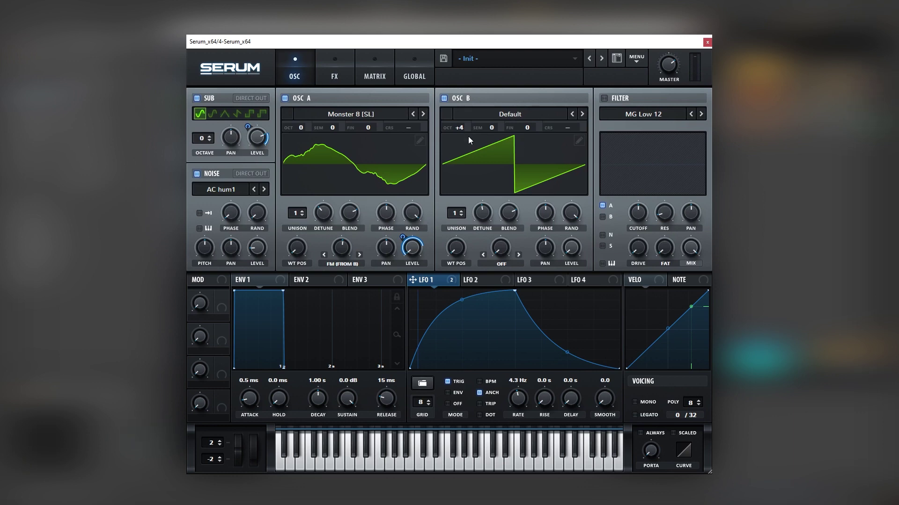
# - Set oscillator B's warp to Sync (Window 1/2) with a 1.65% sync amount
pyautogui.click(499, 262)
pyautogui.click(470, 280)
pyautogui.click(470, 280)
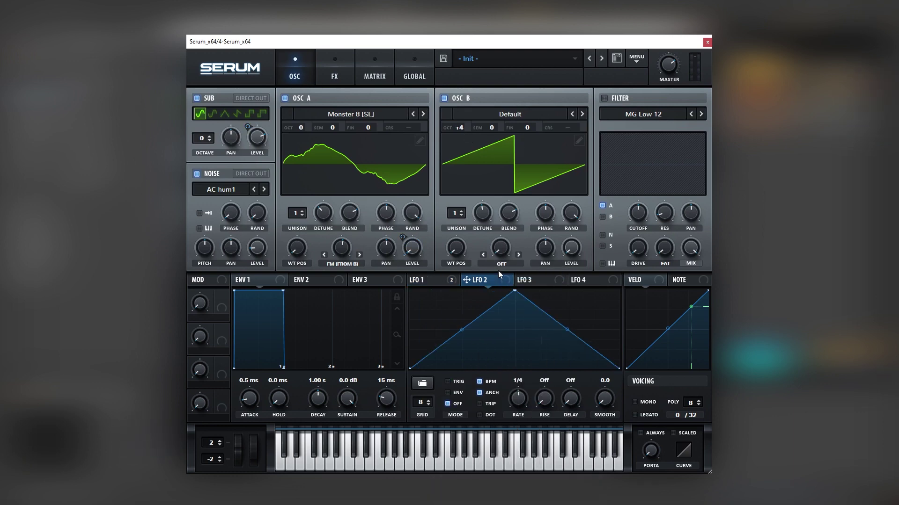
pyautogui.click(500, 263)
pyautogui.click(500, 295)
pyautogui.moveTo(498, 251); pyautogui.dragTo(470, 117)
# - Give both oscillators 16 unison voices and raise oscillator A's FM amount from B
pyautogui.moveTo(297, 213); pyautogui.dragTo(312, 94)
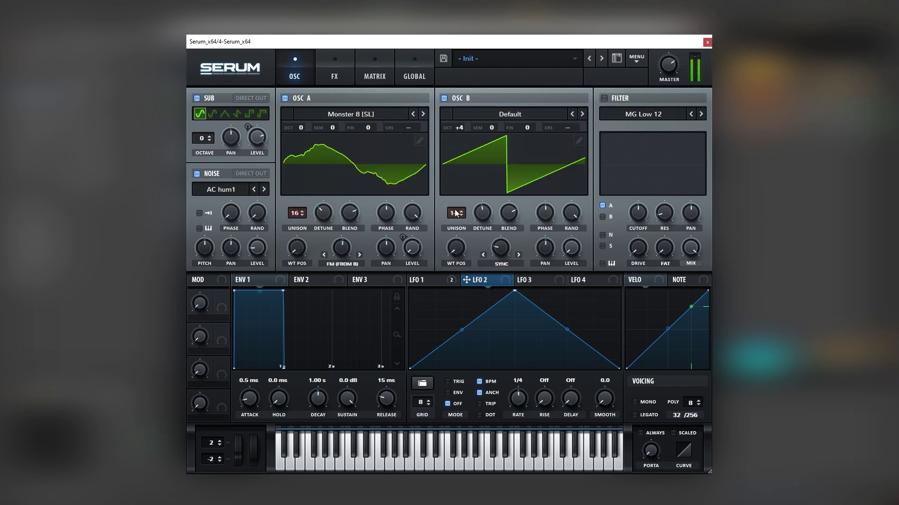
pyautogui.moveTo(456, 214); pyautogui.dragTo(465, 166)
pyautogui.moveTo(338, 242); pyautogui.dragTo(337, 262)
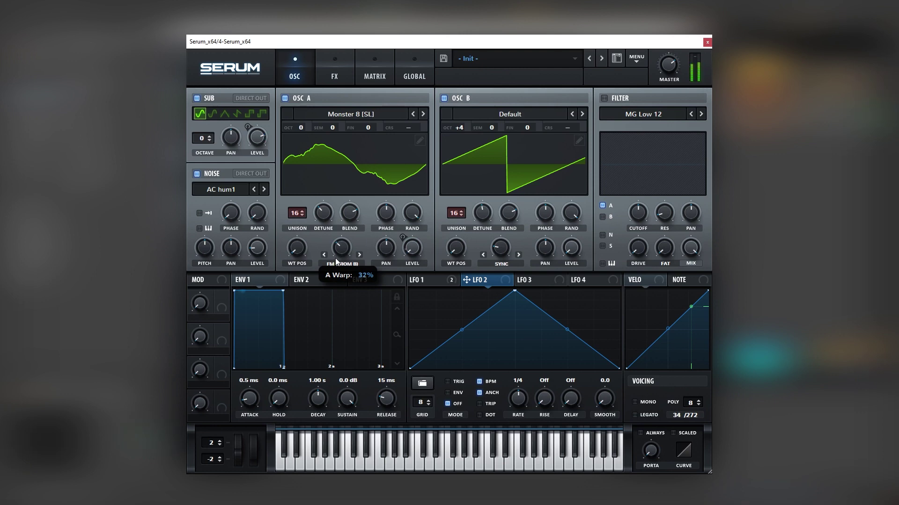